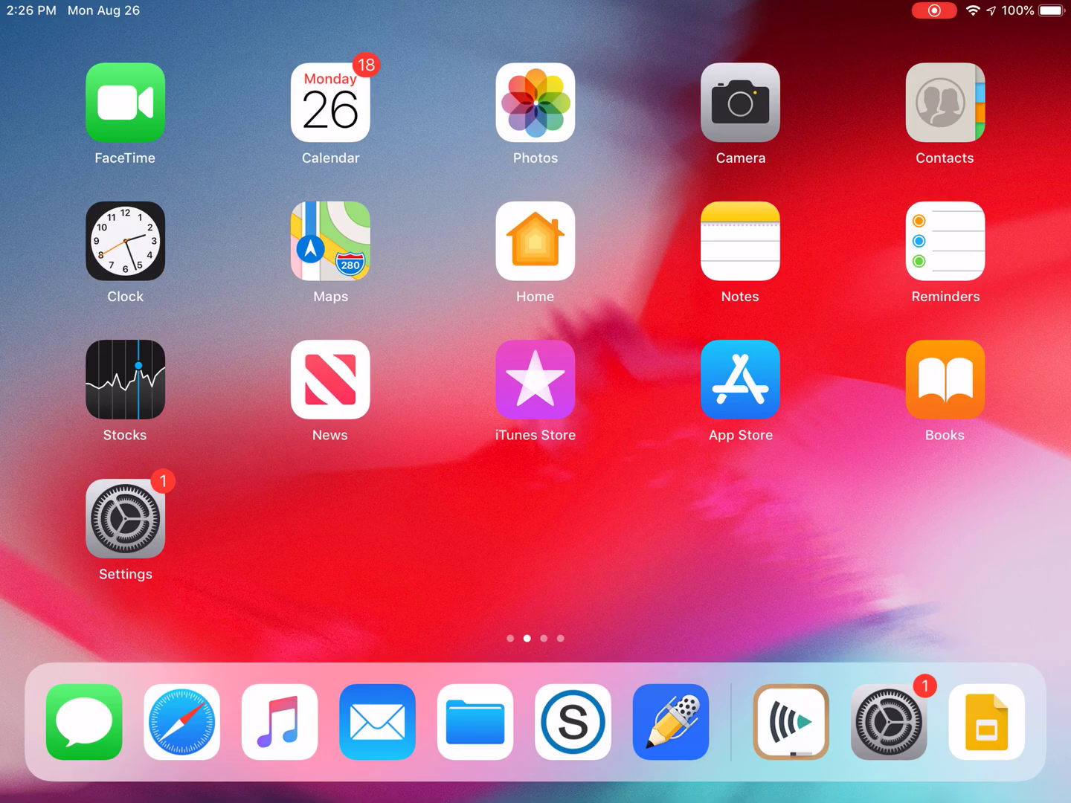
# Launch Schoology and open the Week 4 DADR Worksheet PDF from the course materials
pyautogui.click(572, 721)
pyautogui.scroll(2, 591, 502)
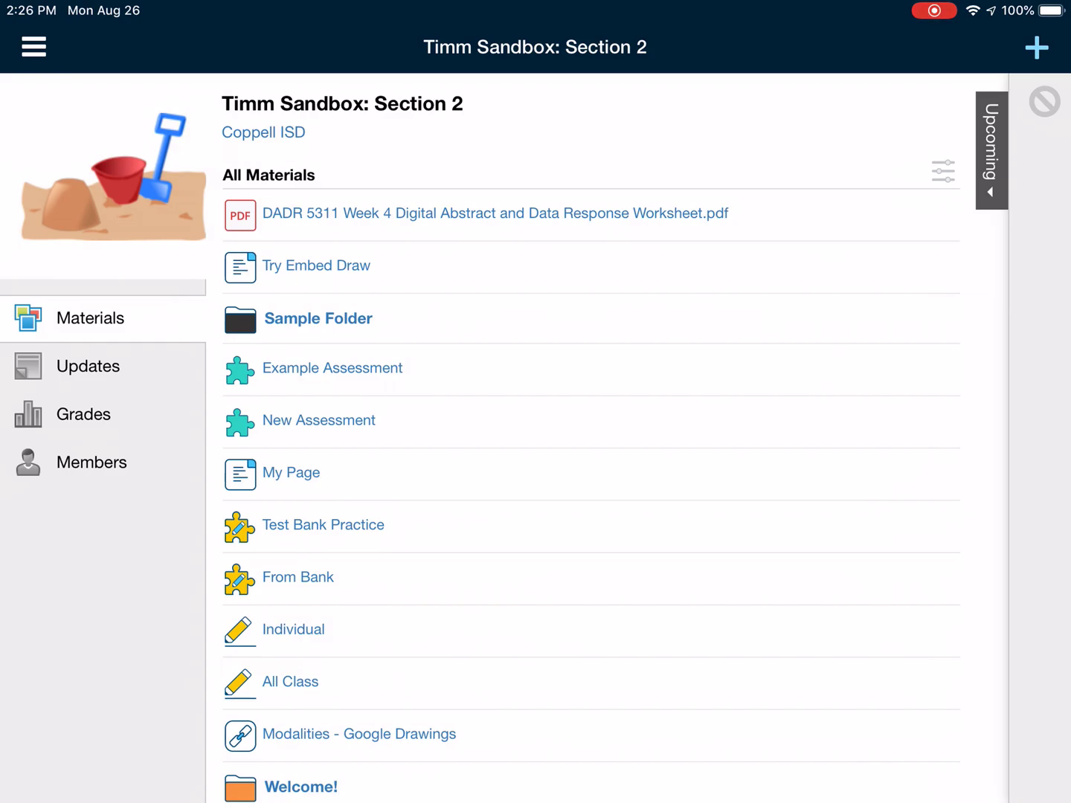
pyautogui.click(495, 213)
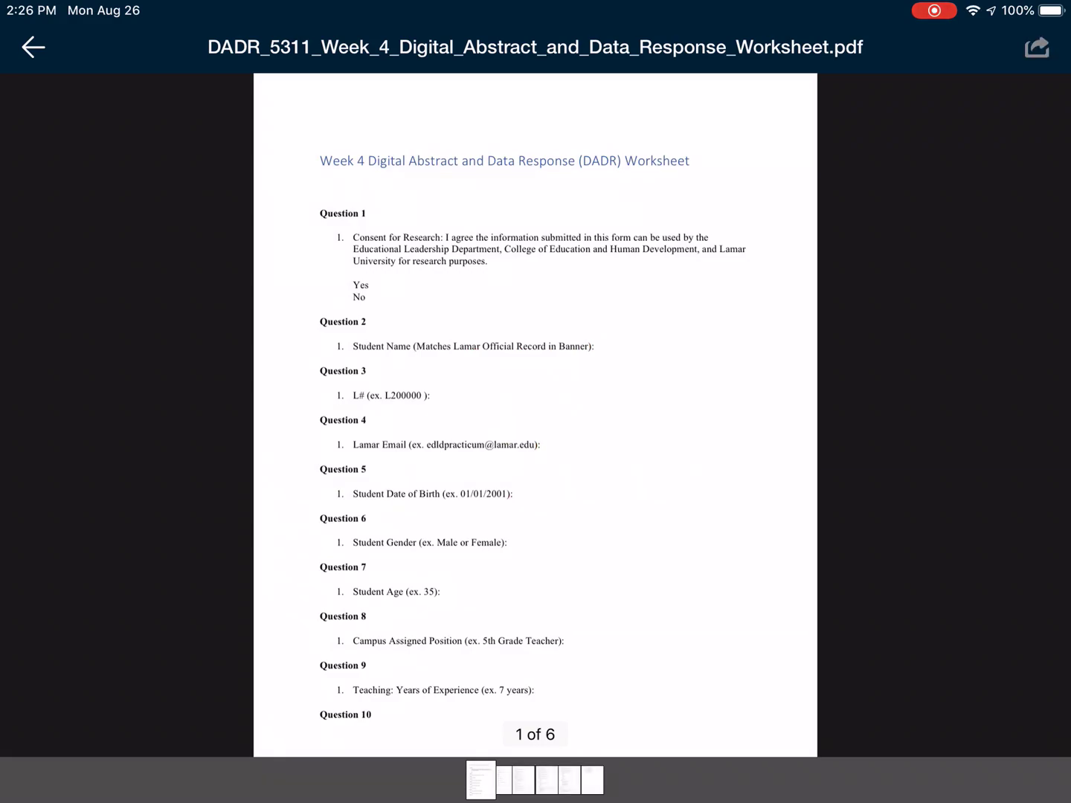
# Show the share options for the open Week 4 DADR worksheet PDF
pyautogui.click(1037, 48)
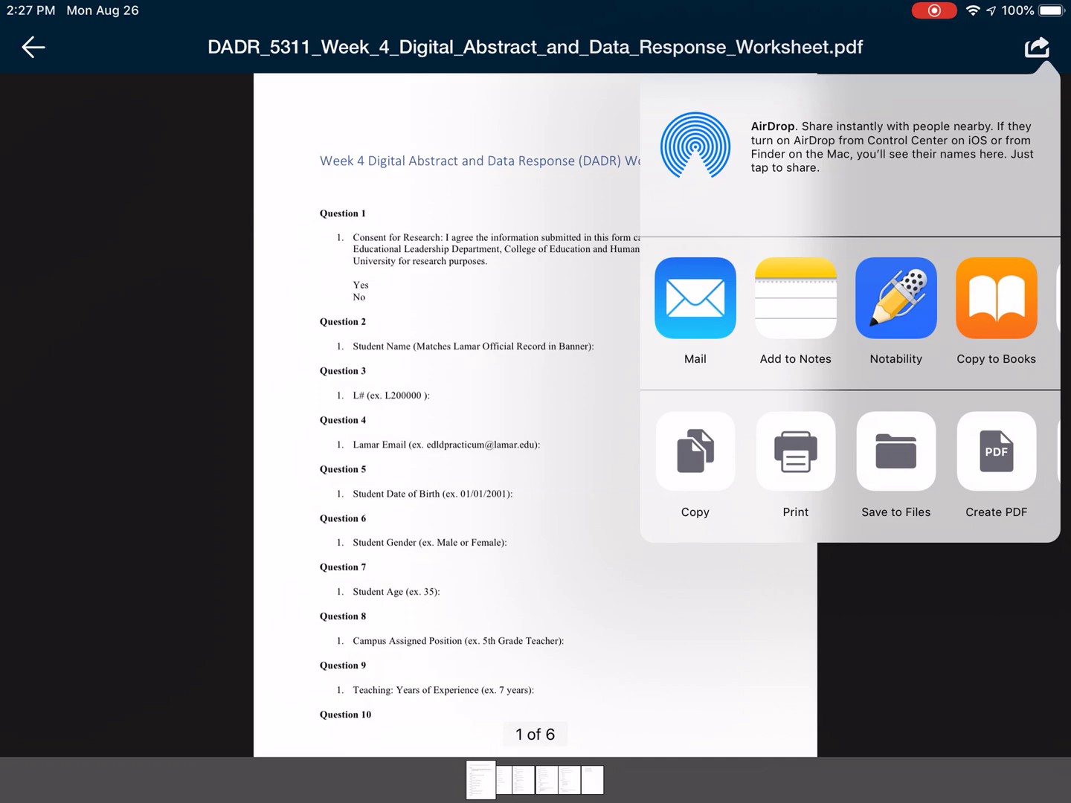
# Toggle Notability off and on in the sharing activities list, then send the worksheet to Notability
pyautogui.moveTo(921, 298); pyautogui.dragTo(712, 298)
pyautogui.click(1005, 303)
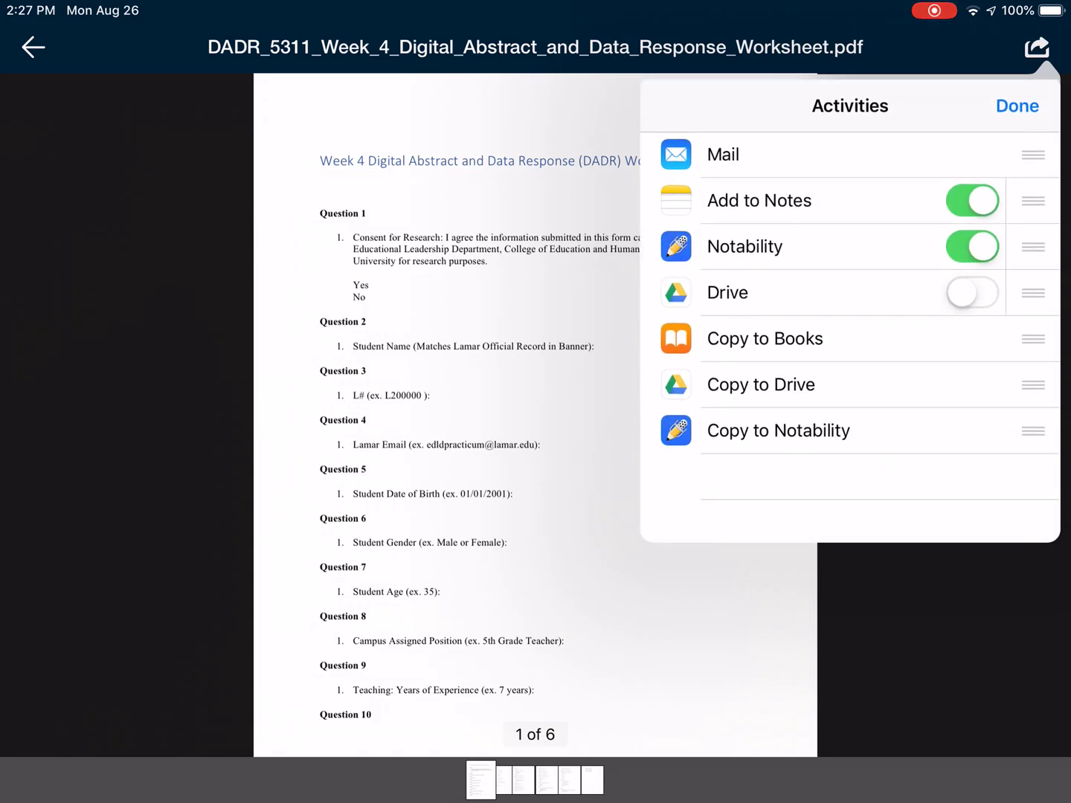
pyautogui.click(972, 241)
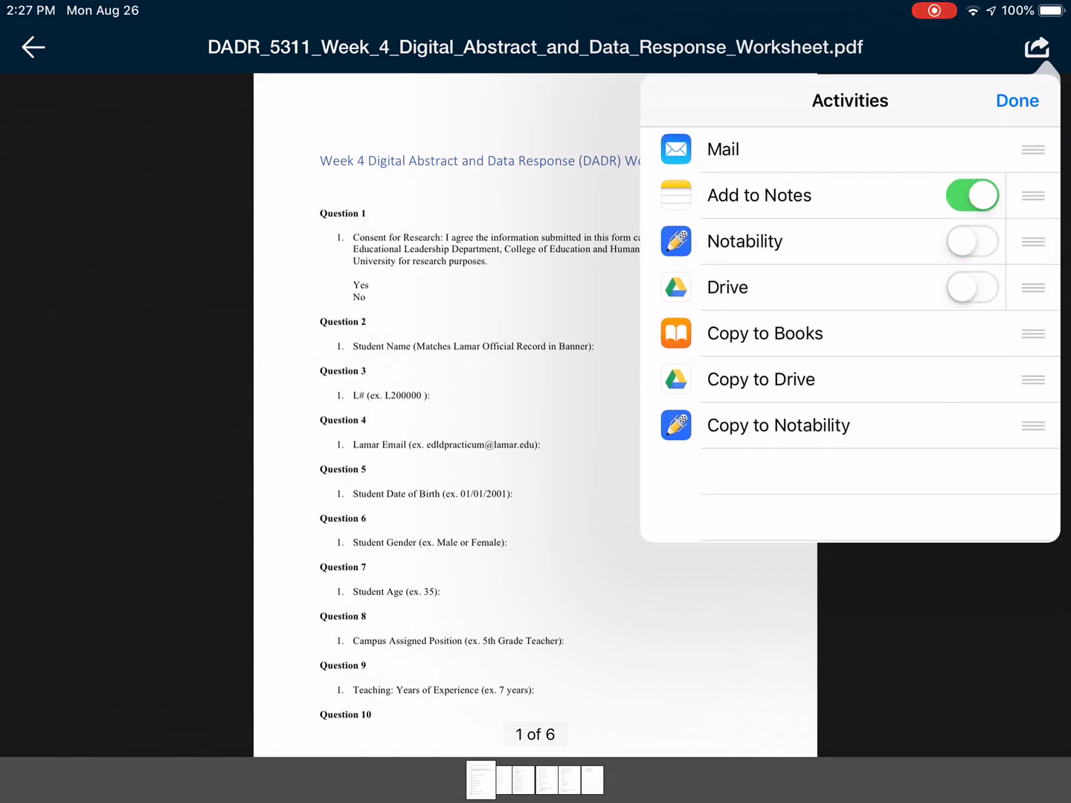
pyautogui.click(972, 241)
pyautogui.click(1017, 100)
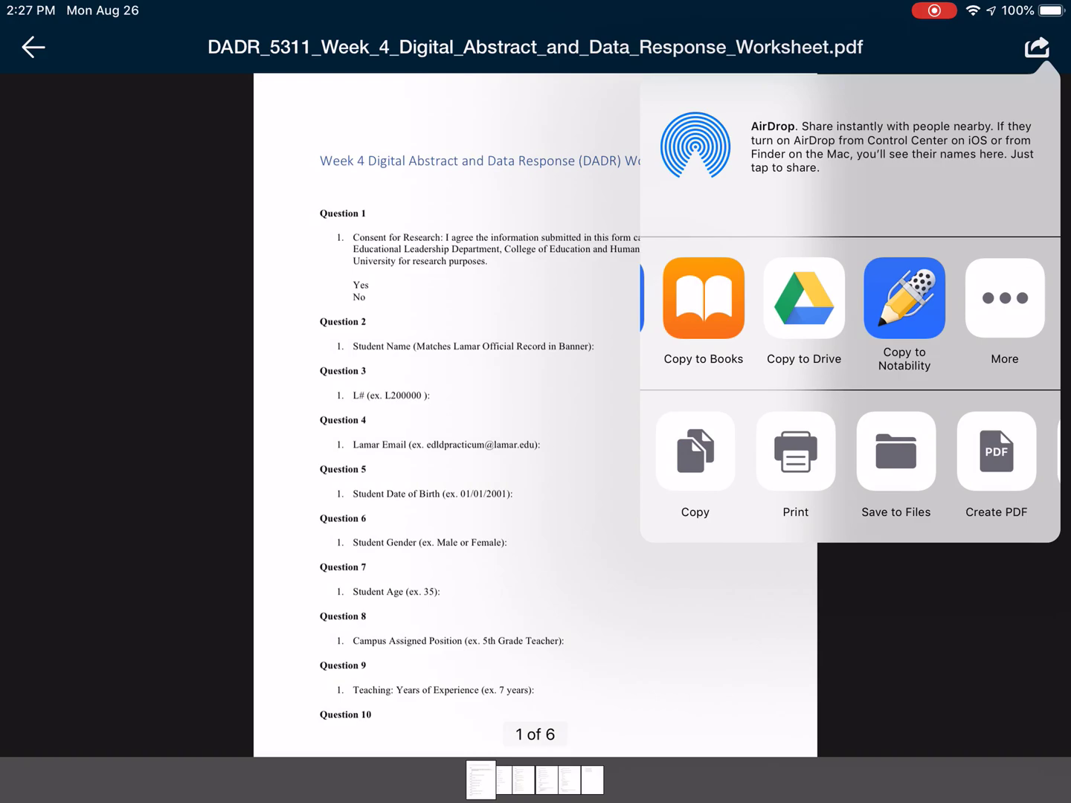
pyautogui.moveTo(736, 299); pyautogui.dragTo(955, 298)
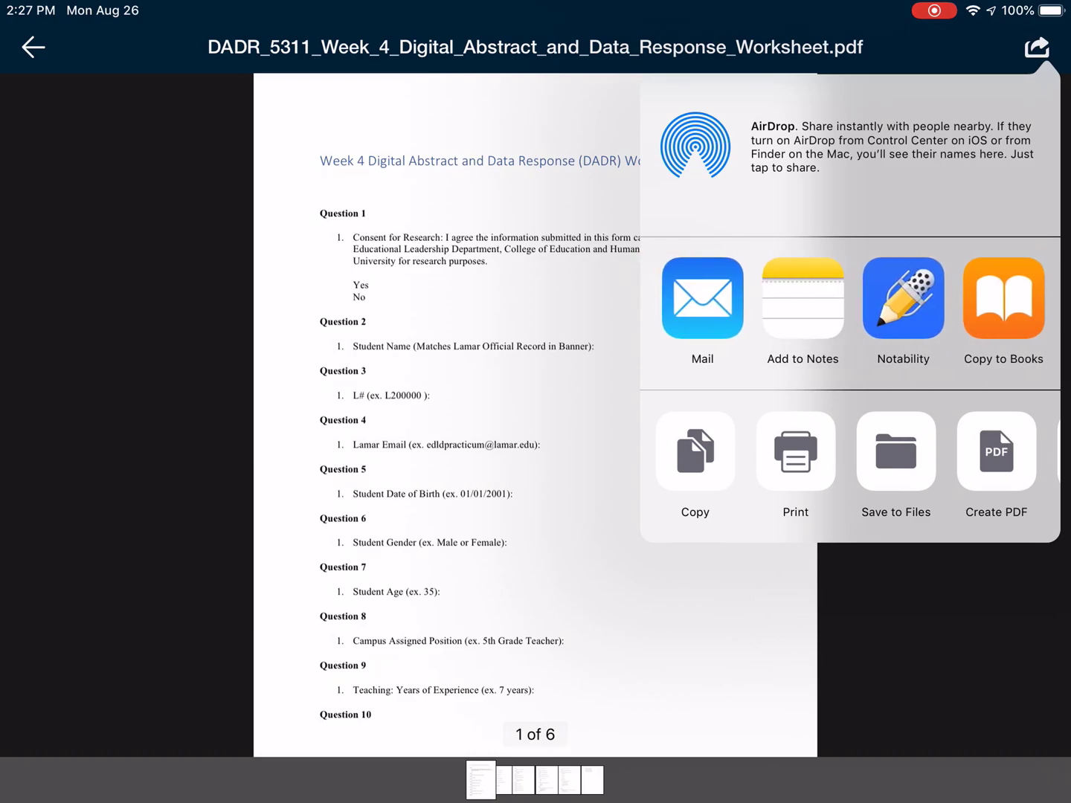
pyautogui.click(452, 502)
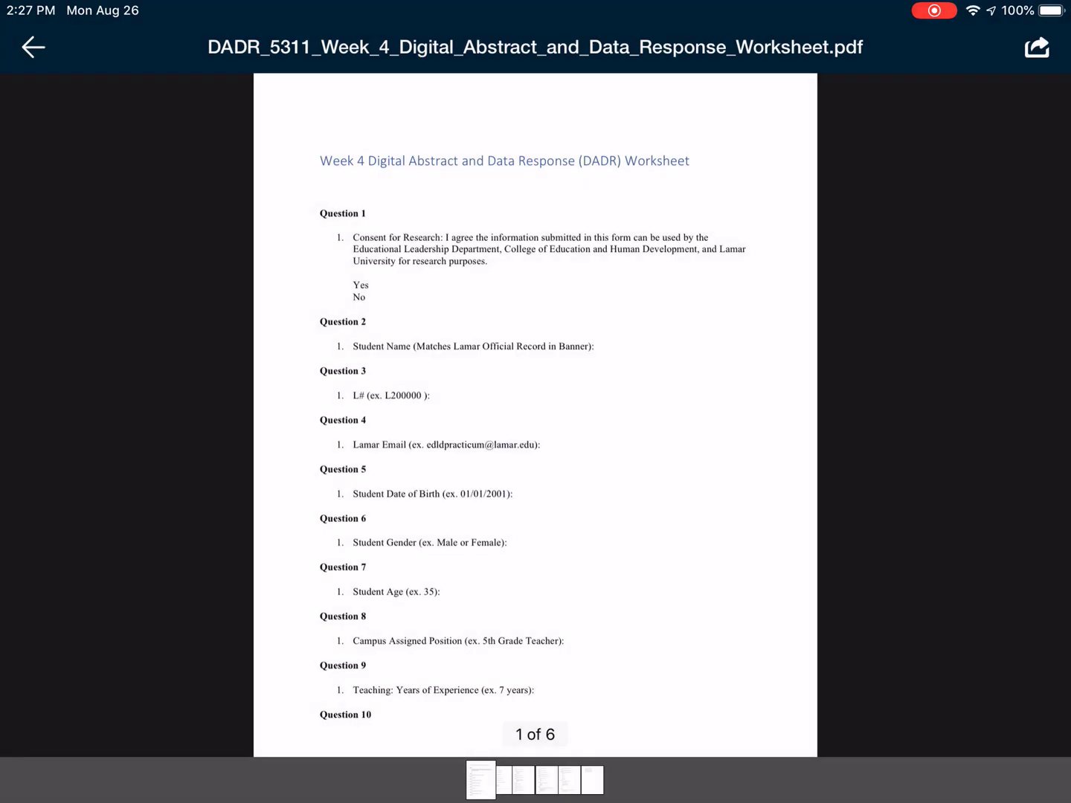
# Leave the worksheet viewer for the Home Screen and launch Notability from the dock
pyautogui.moveTo(537, 799); pyautogui.dragTo(536, 686)
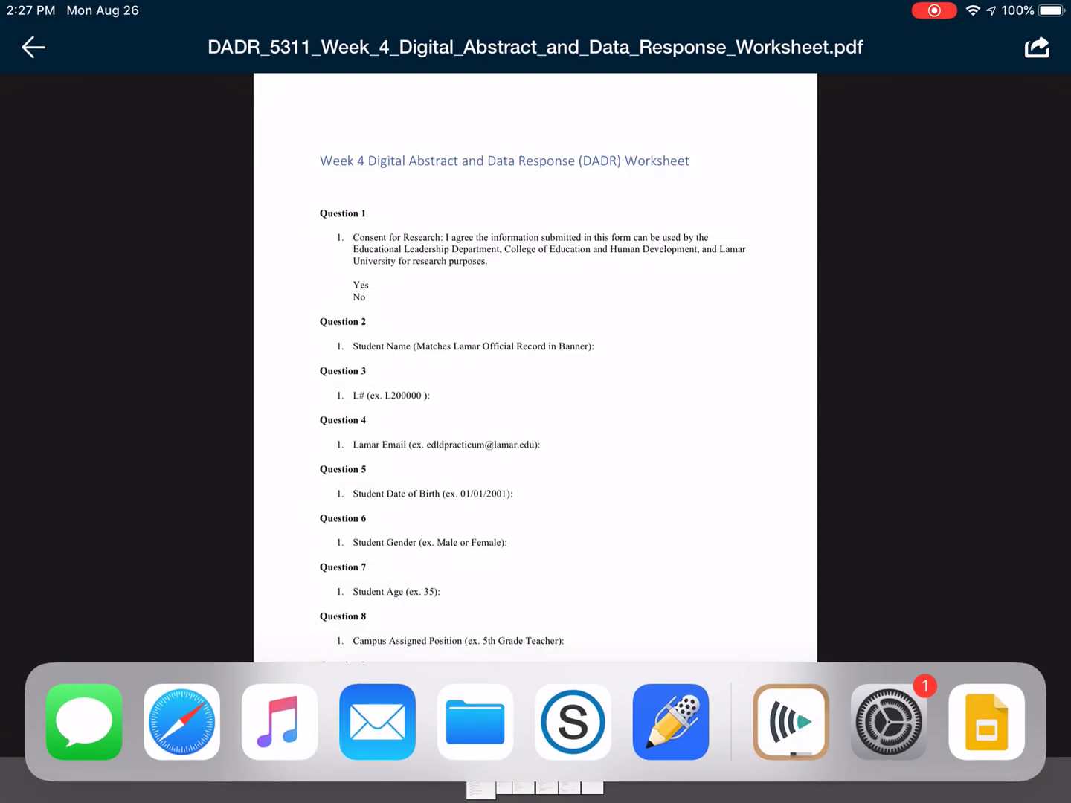
pyautogui.moveTo(535, 800); pyautogui.dragTo(536, 502)
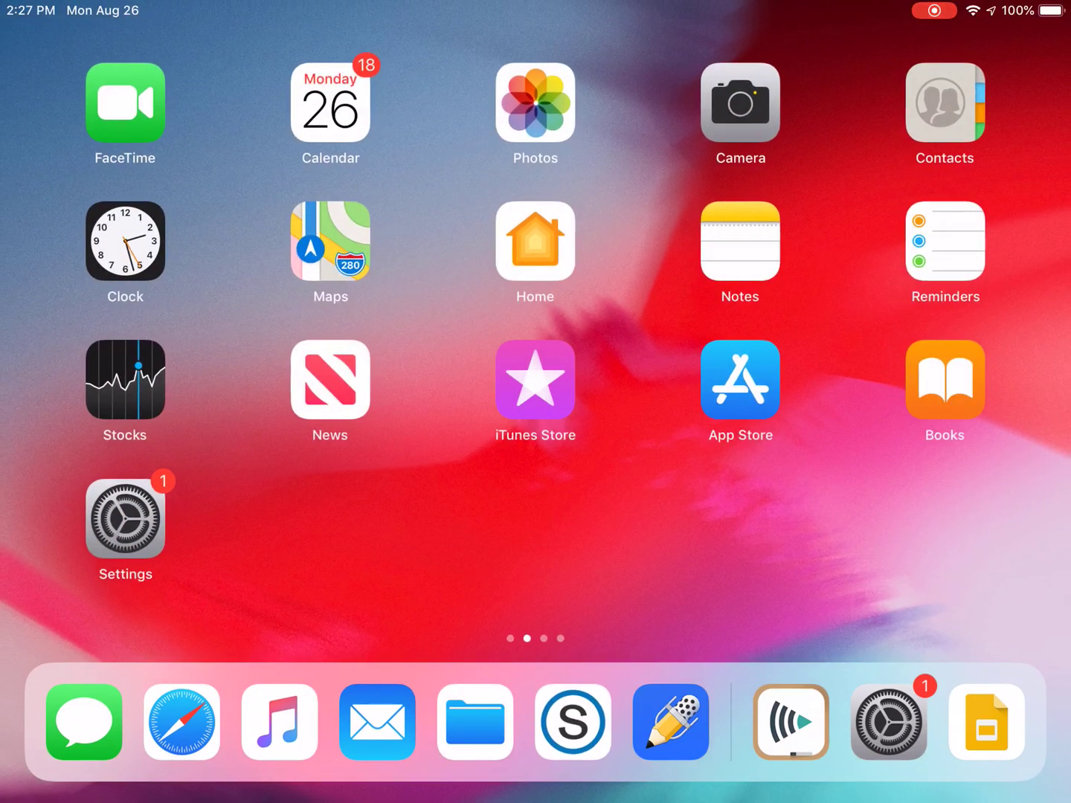
pyautogui.click(671, 723)
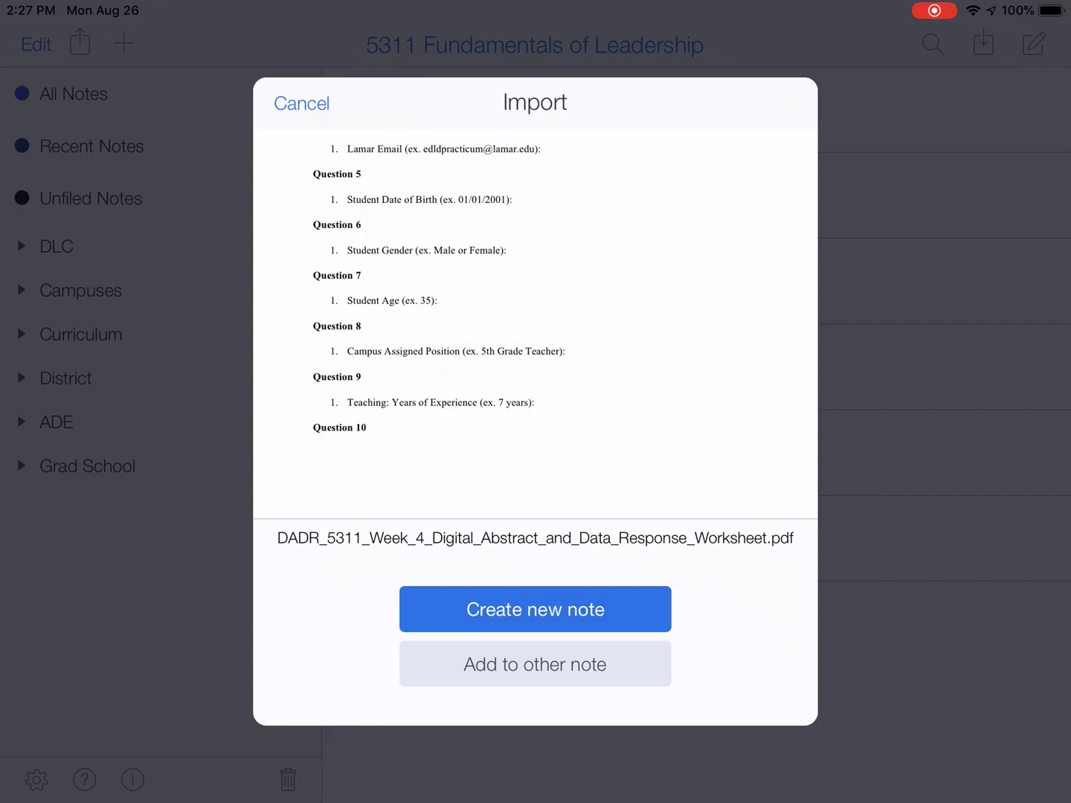
# Import the worksheet as a new note with Unfiled Notes as its subject
pyautogui.click(536, 610)
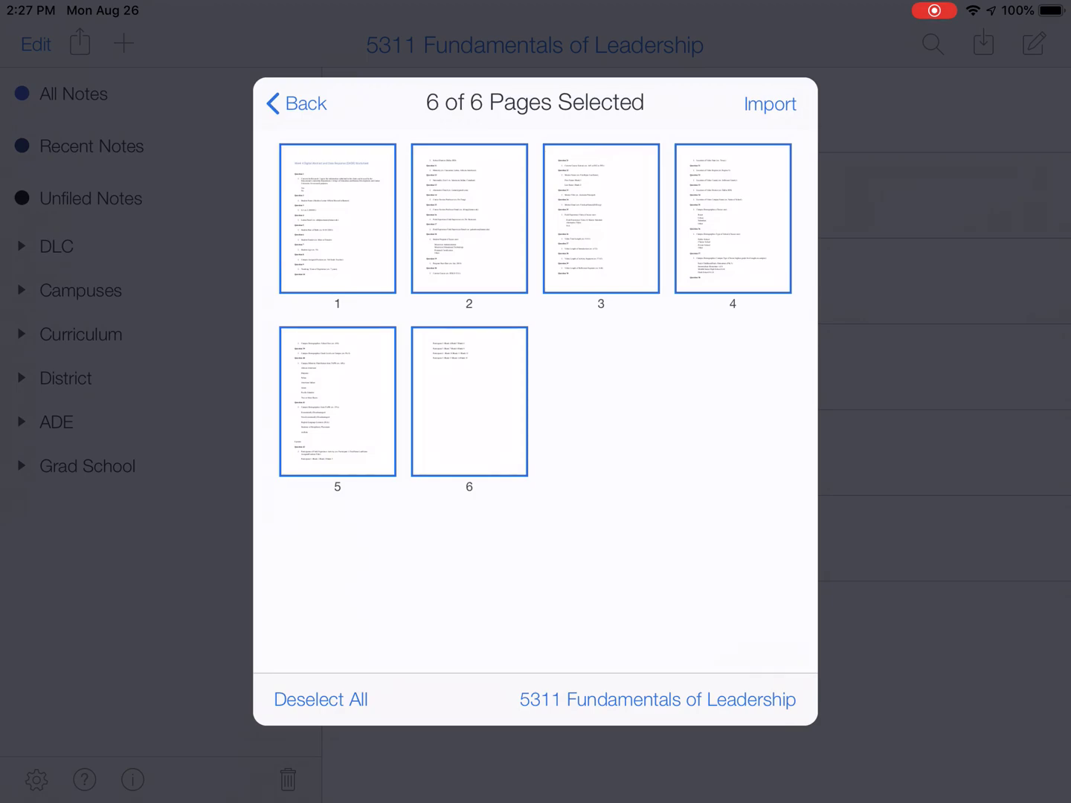
pyautogui.click(658, 700)
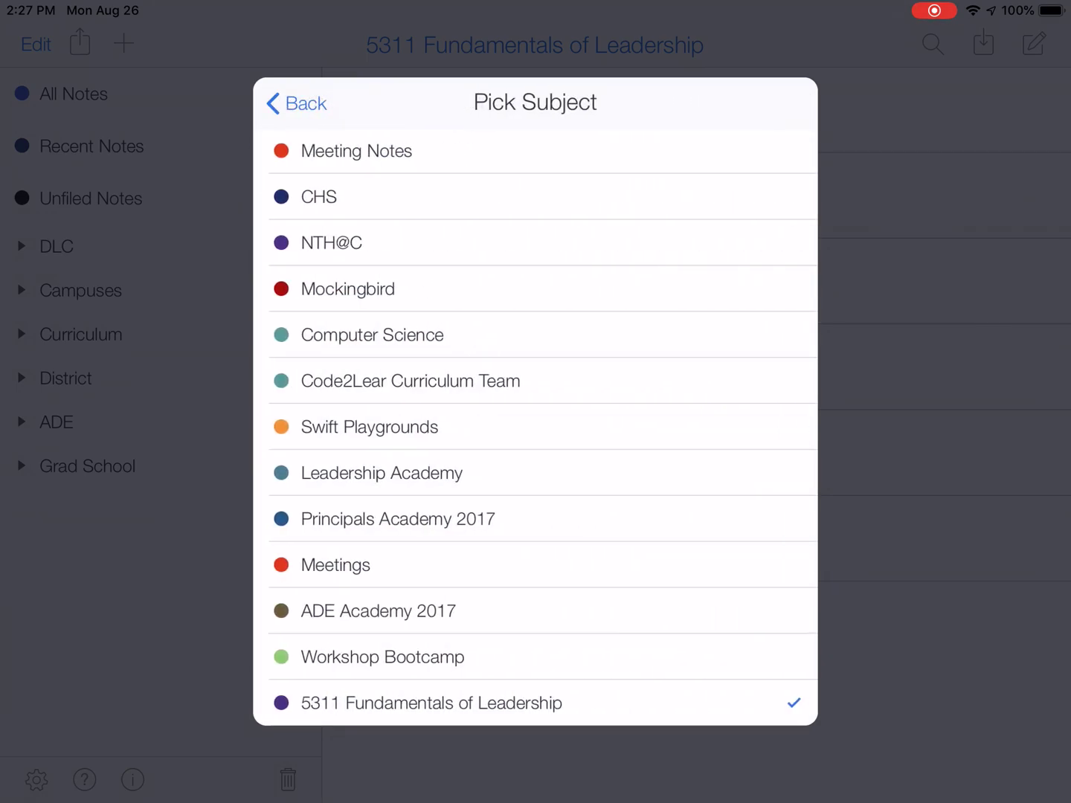
pyautogui.scroll(10, 535, 401)
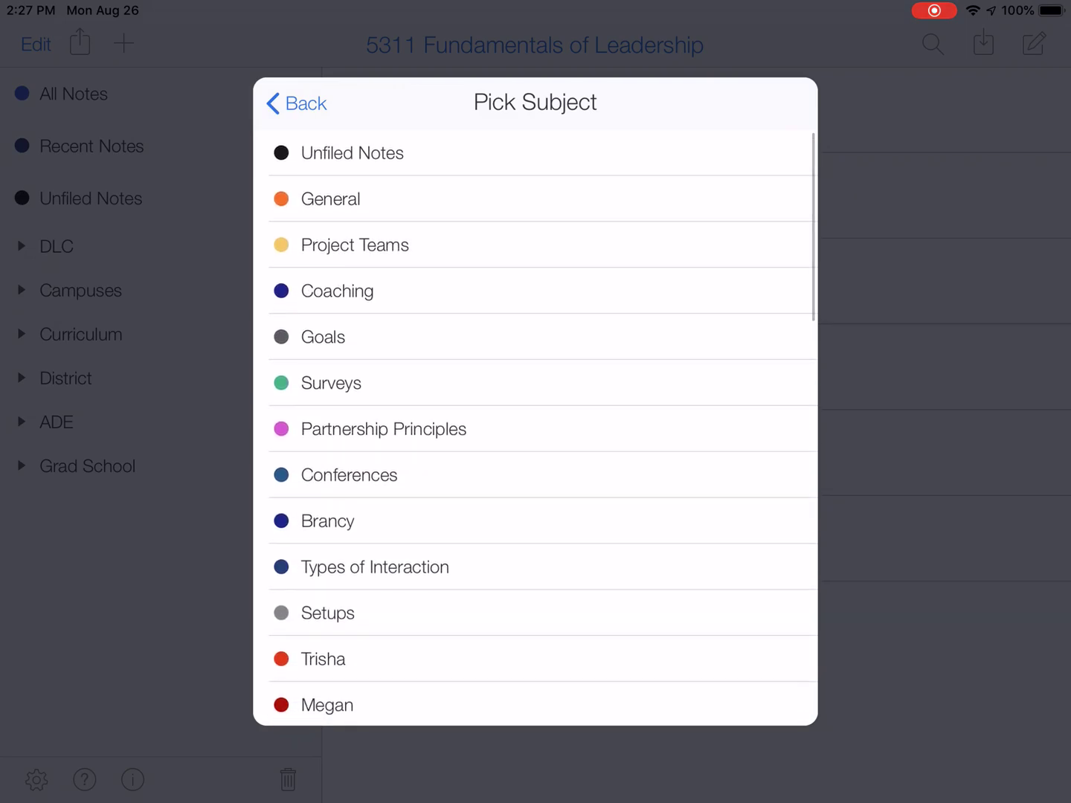
pyautogui.click(352, 152)
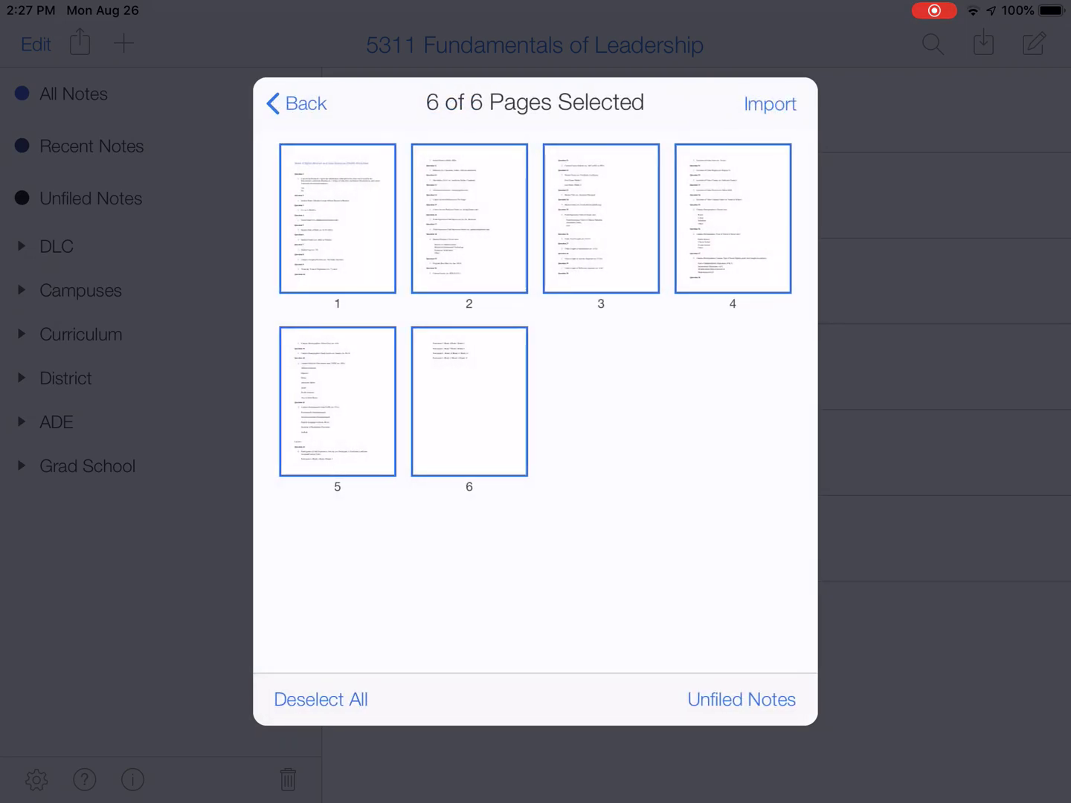
# Import all six worksheet pages and open the resulting DADR_5311 note
pyautogui.click(770, 104)
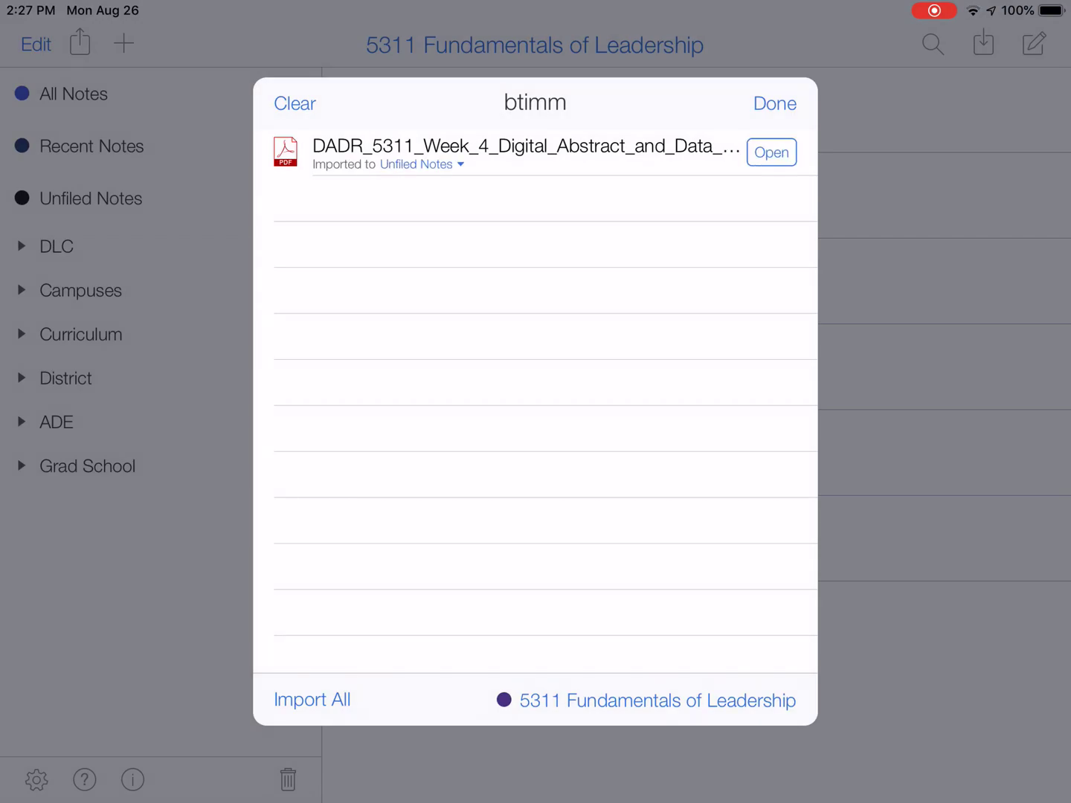
pyautogui.click(771, 152)
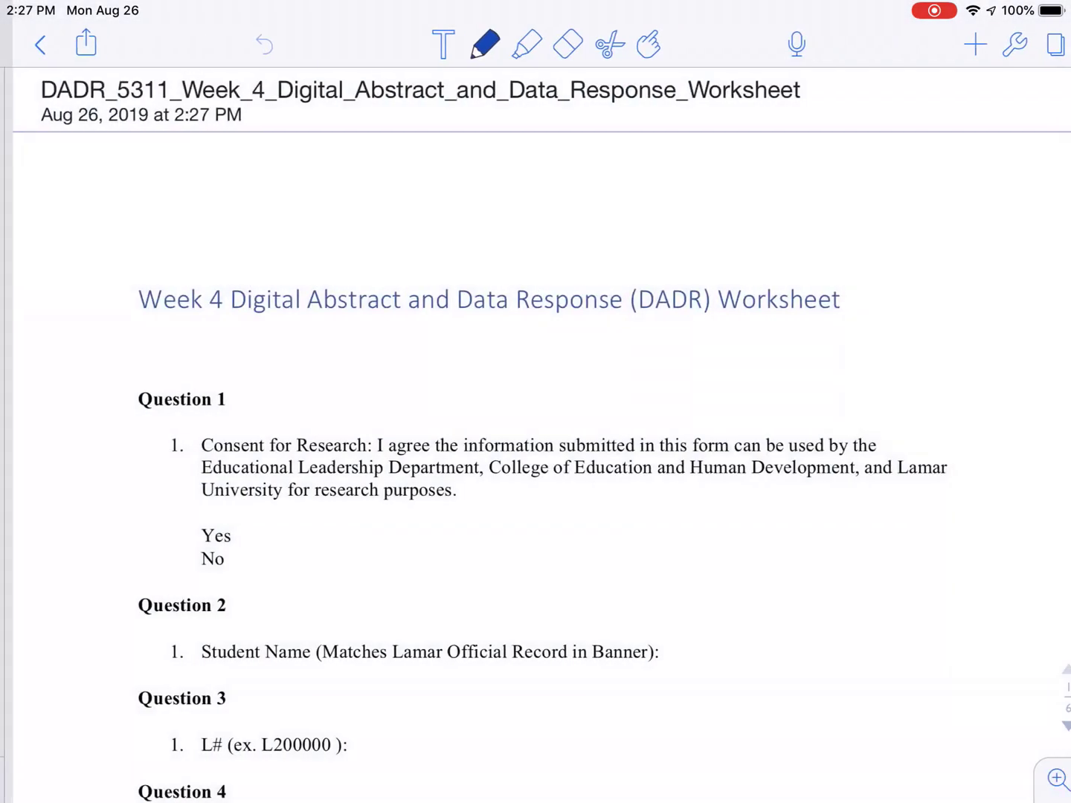